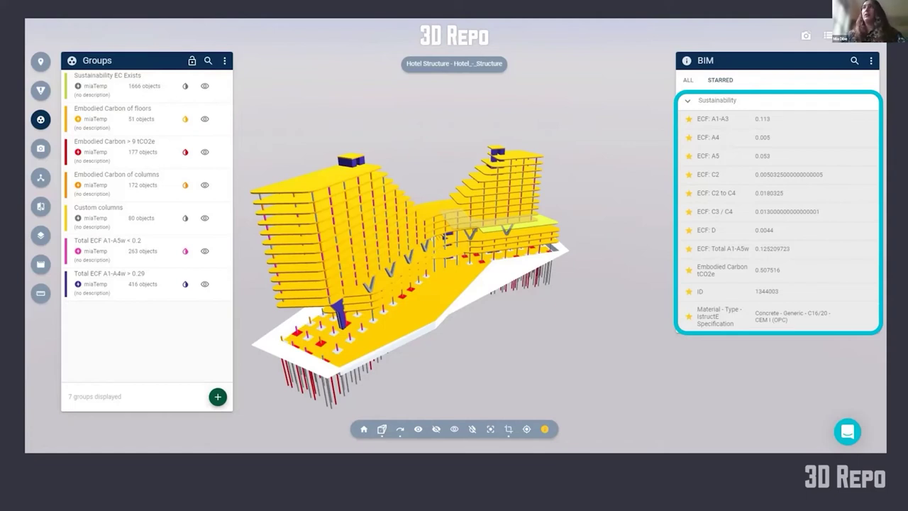
# Advance past the carbon scenario comparison slide and switch to the browser showing the 3D Repo hotel structure model.
pyautogui.press('Right')
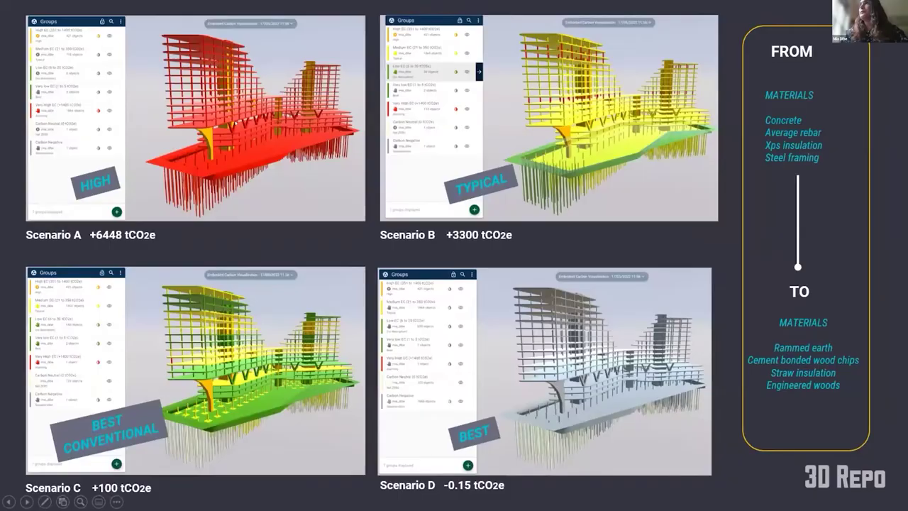
pyautogui.press('Right')
pyautogui.hotkey('alt', 'Tab')
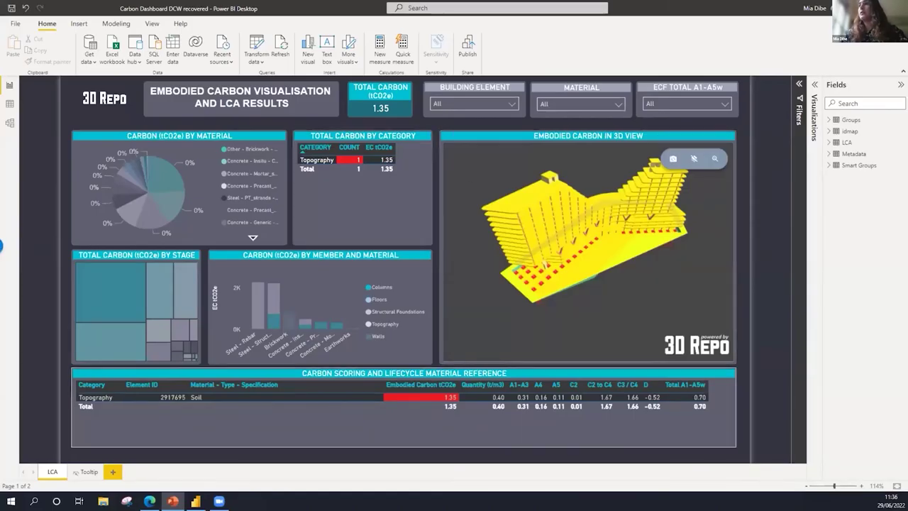
pyautogui.click(149, 501)
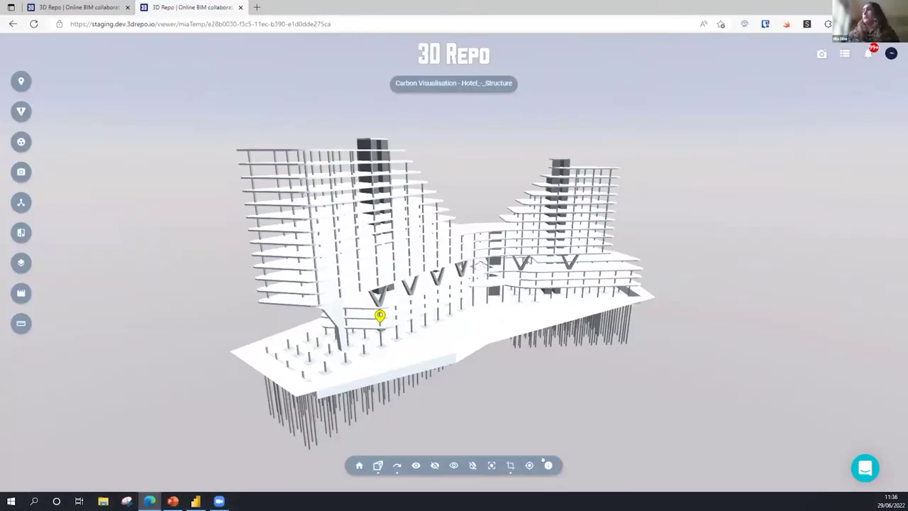
# Show the BIM data of the floor slab above the V-shaped supports' base and examine its starred Sustainability properties.
pyautogui.click(549, 466)
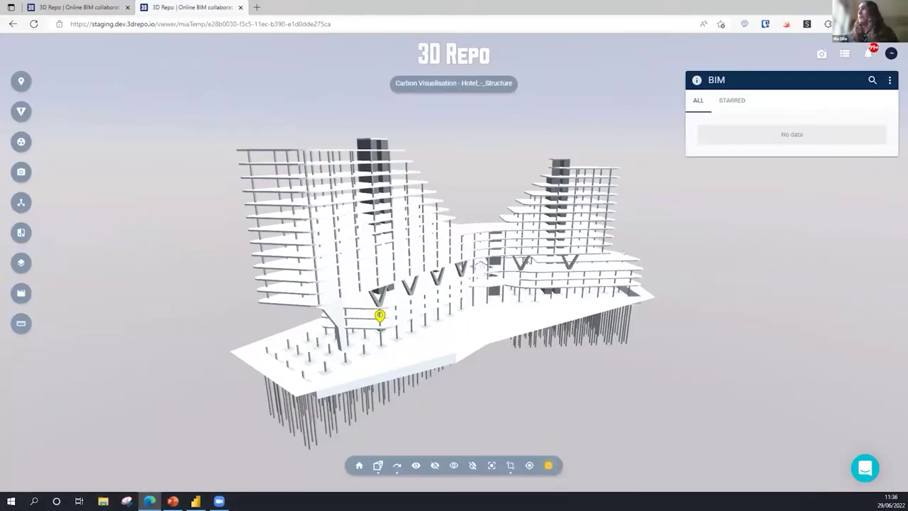
pyautogui.moveTo(526, 262); pyautogui.dragTo(374, 296)
pyautogui.scroll(2, 361, 303)
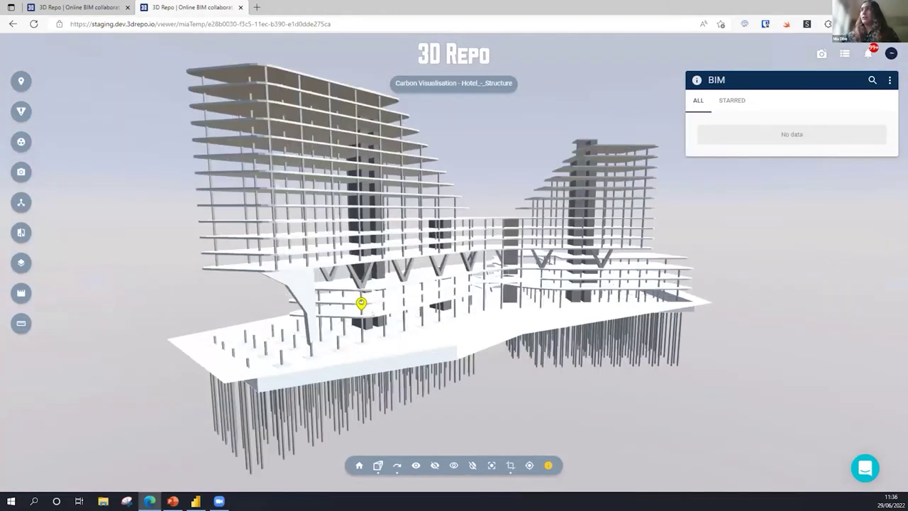
pyautogui.scroll(2, 387, 281)
pyautogui.click(387, 278)
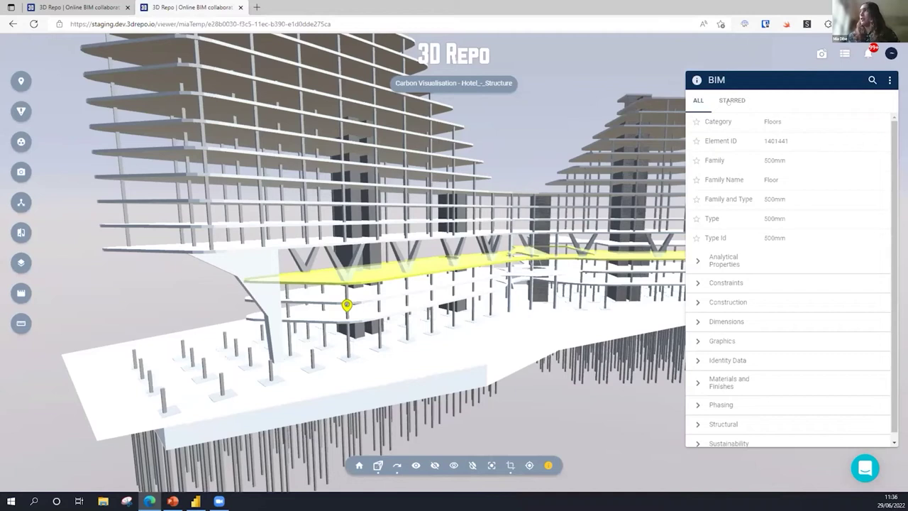
pyautogui.click(731, 100)
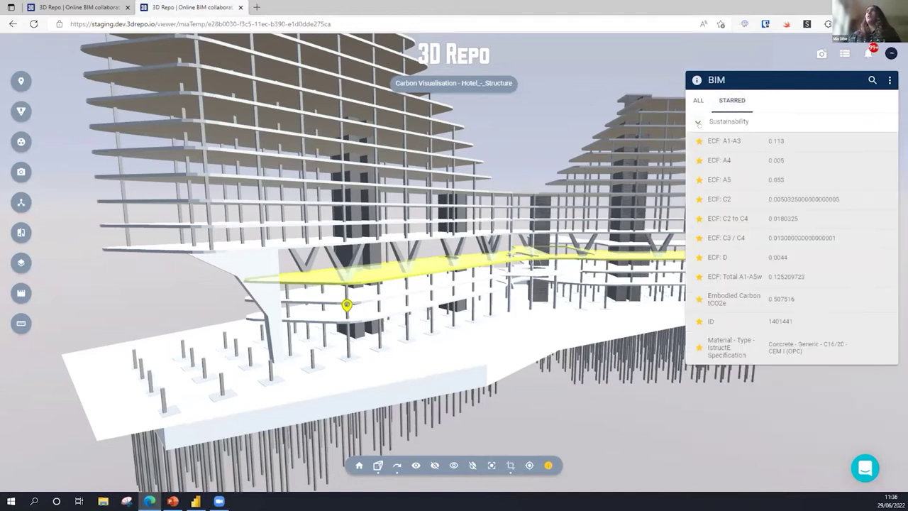
pyautogui.click(698, 122)
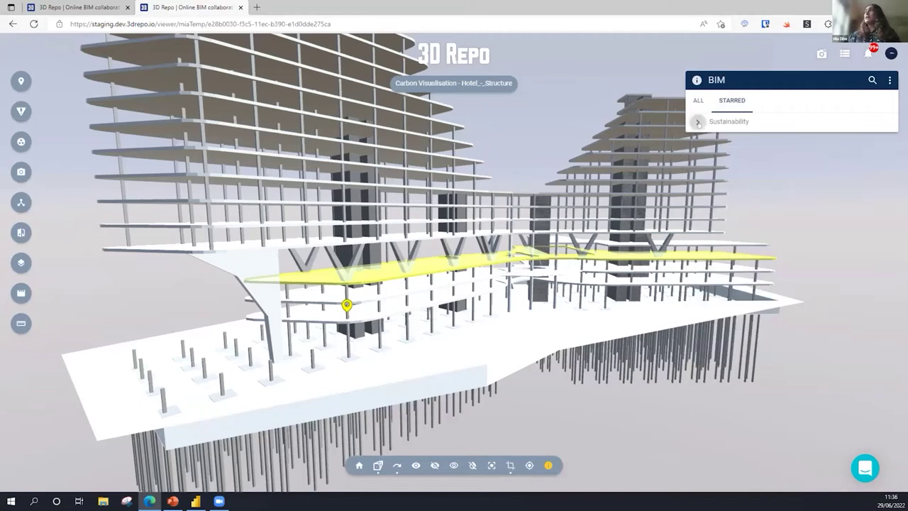
pyautogui.click(697, 122)
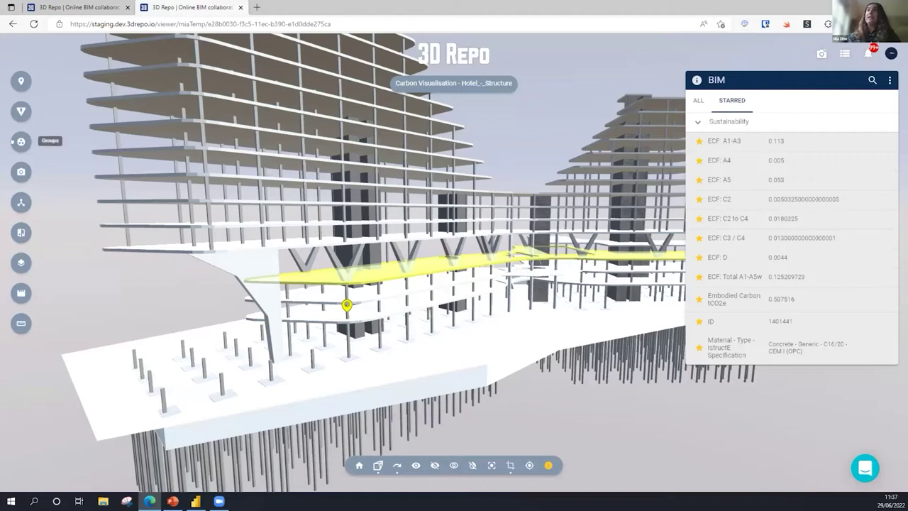
# Open the model's groups and enable the colour override for Embodied Carbon of columns, Custom columns and Total ECF A1-A5w < 0.2.
pyautogui.click(21, 141)
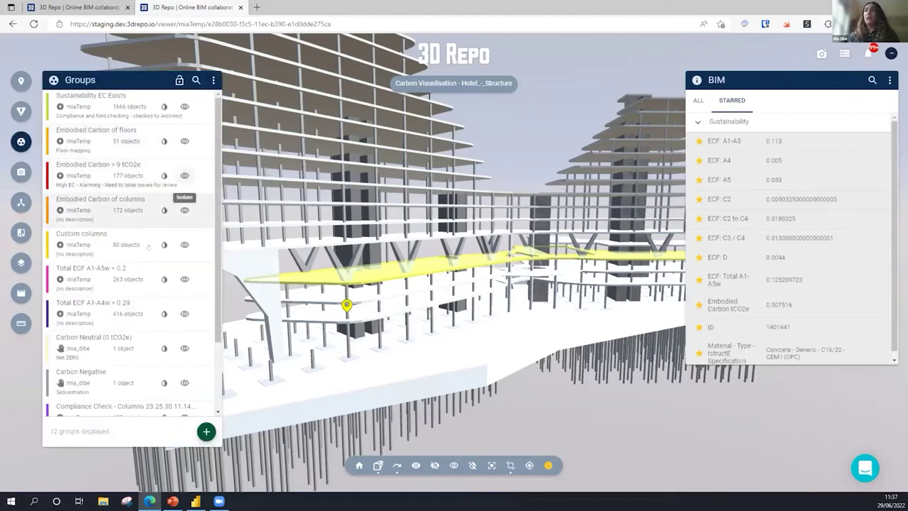
pyautogui.scroll(-2, 154, 270)
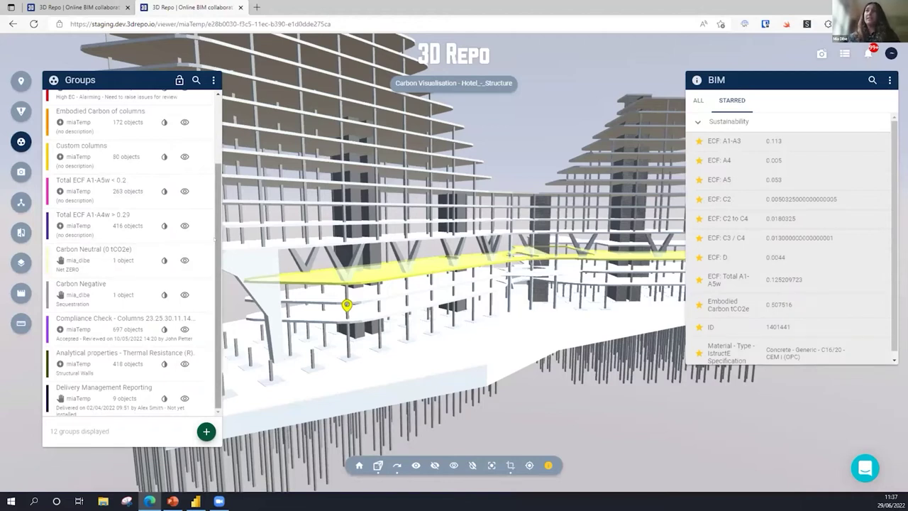
pyautogui.moveTo(217, 239); pyautogui.dragTo(217, 198)
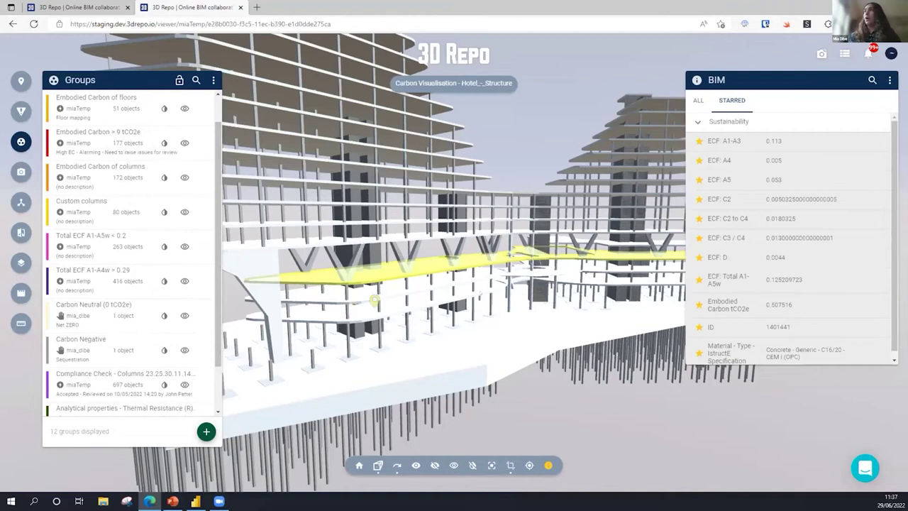
pyautogui.scroll(-2, 372, 297)
pyautogui.scroll(-3, 495, 315)
pyautogui.scroll(2, 495, 314)
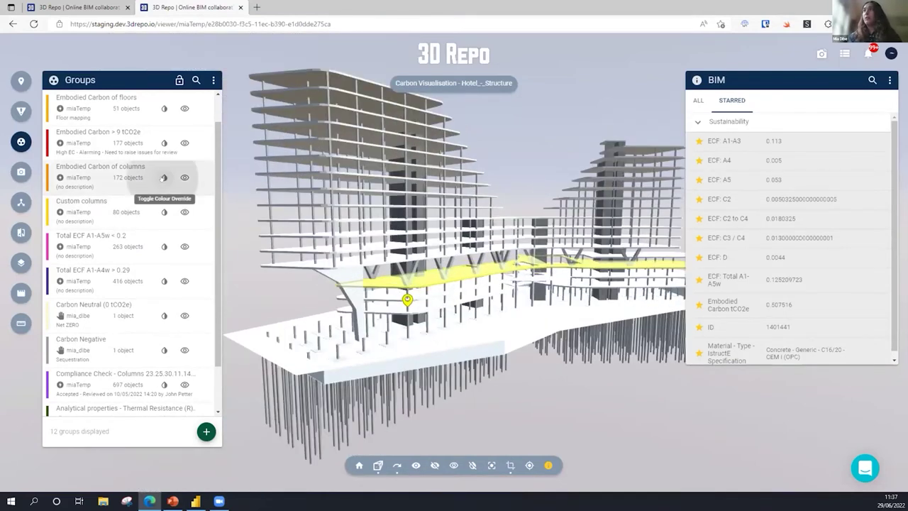
pyautogui.click(163, 178)
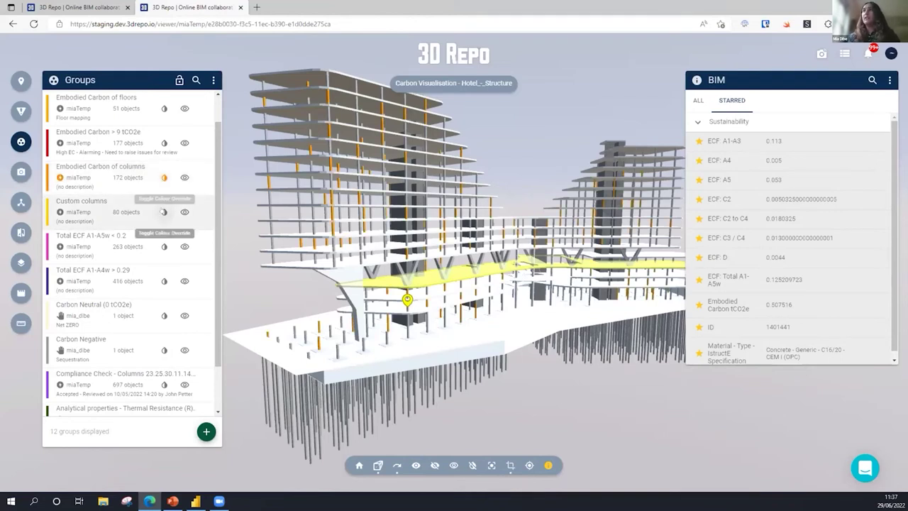
pyautogui.click(163, 211)
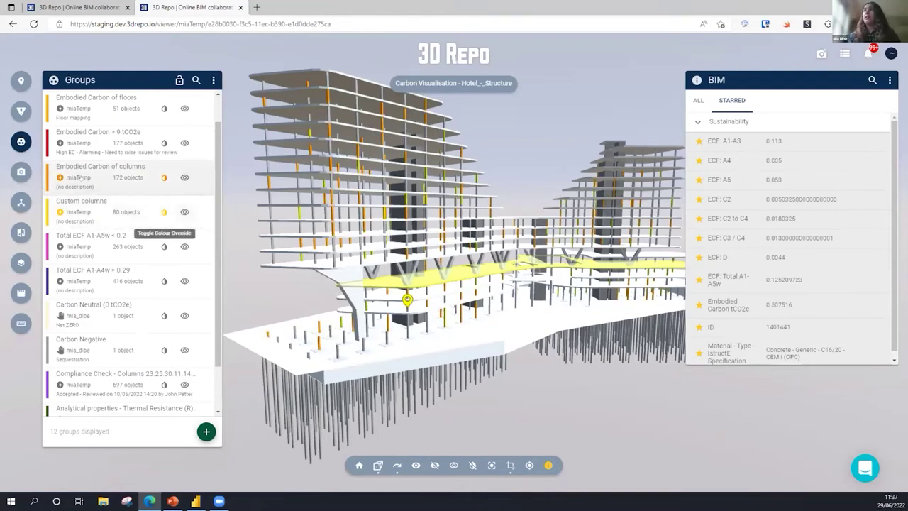
pyautogui.click(164, 246)
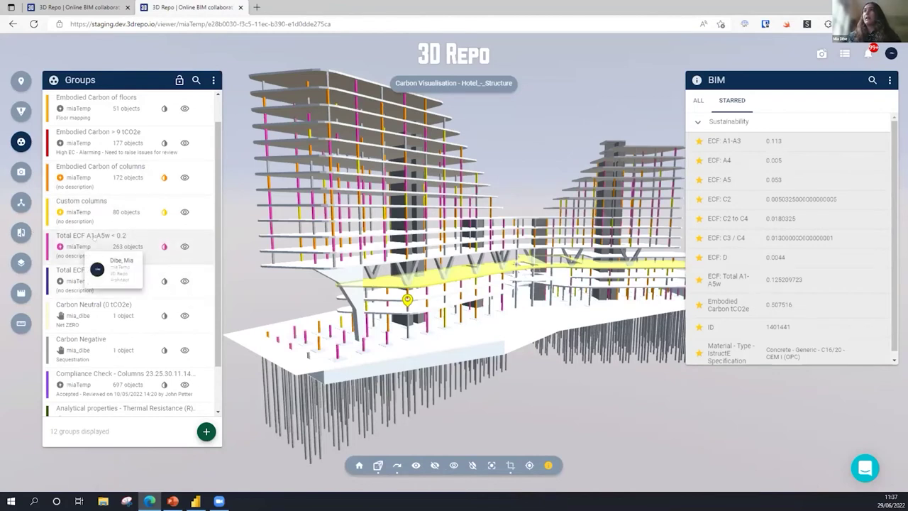
# Examine the embodied carbon filter of the Total ECF A1-A5w < 0.2 group and return to the group list.
pyautogui.click(113, 241)
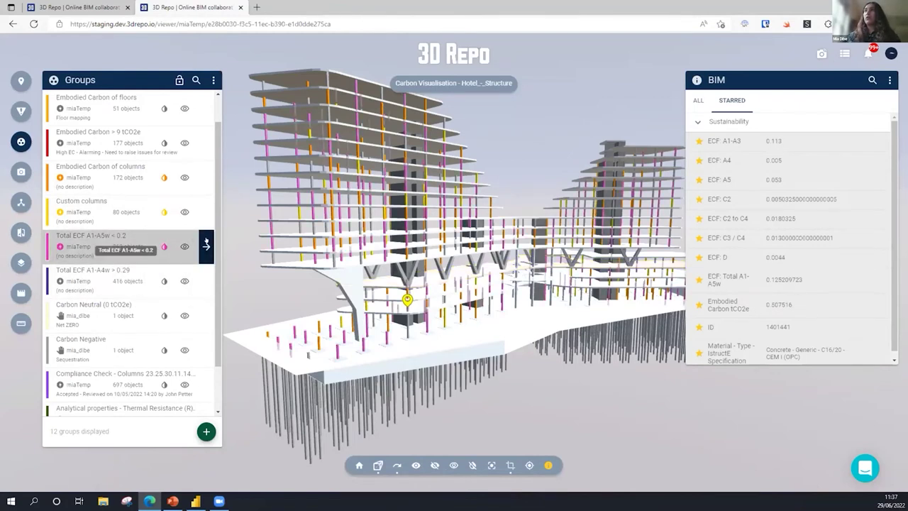
pyautogui.click(206, 243)
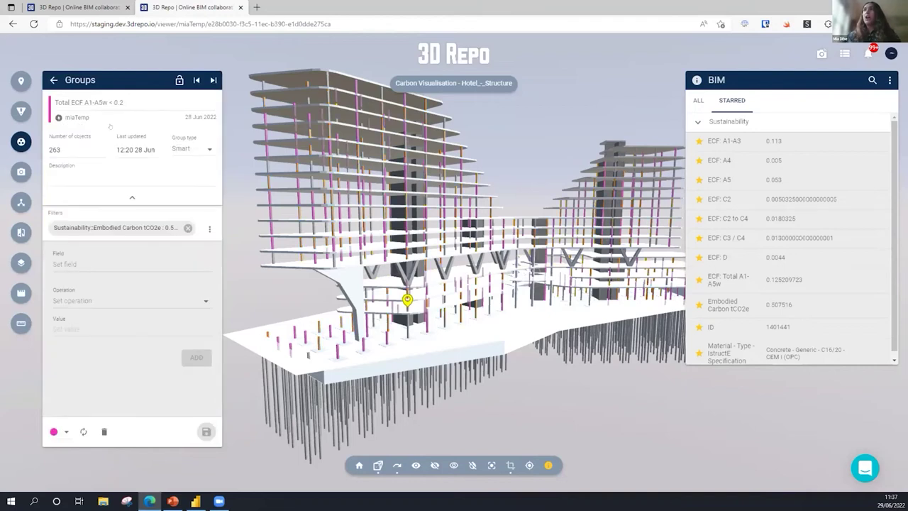
pyautogui.moveTo(80, 103)
pyautogui.click(121, 228)
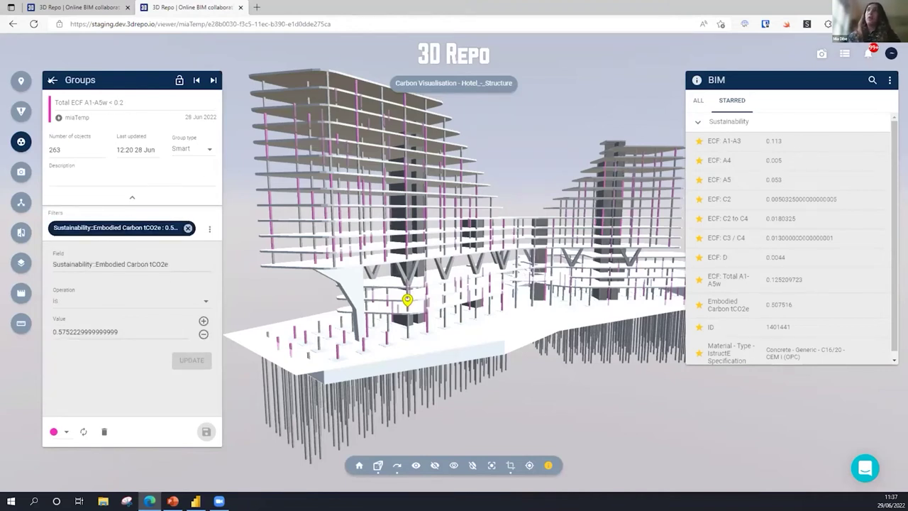
pyautogui.click(51, 80)
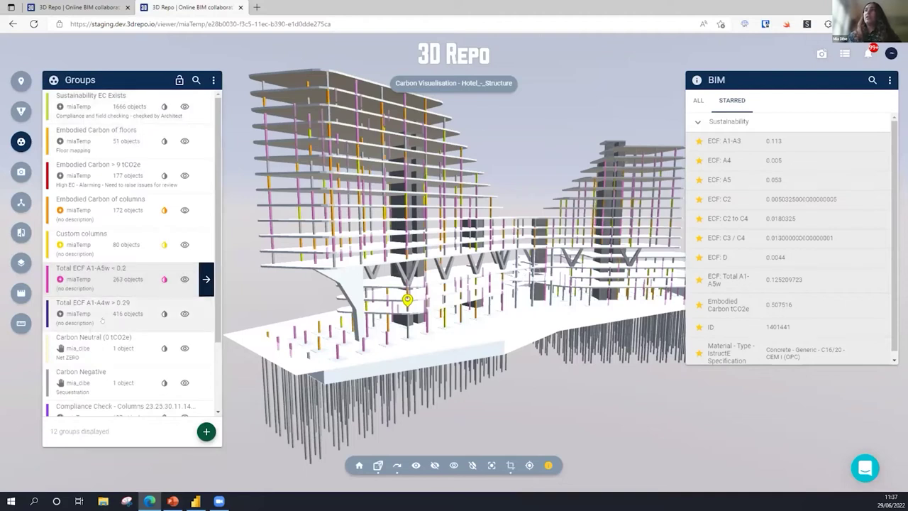
# Enable the colour override for the Compliance Check columns group and review its description and filter.
pyautogui.scroll(-2, 126, 320)
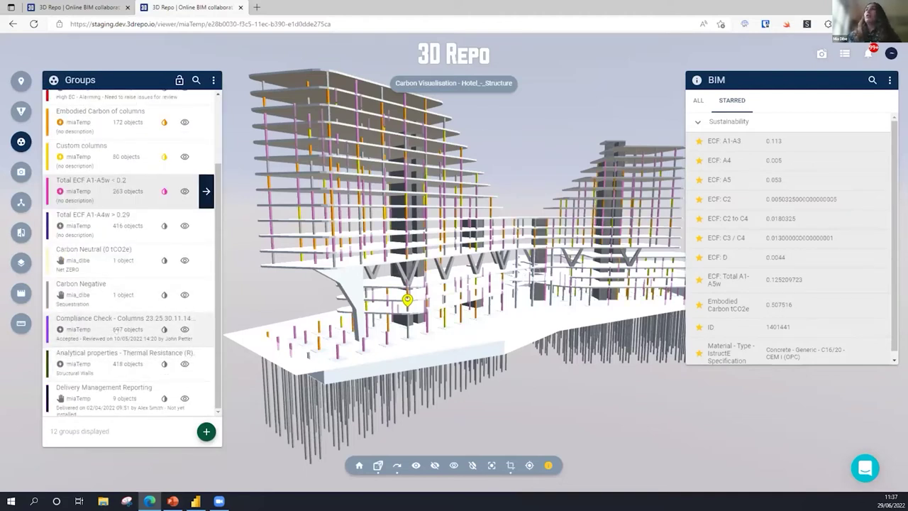
pyautogui.click(163, 329)
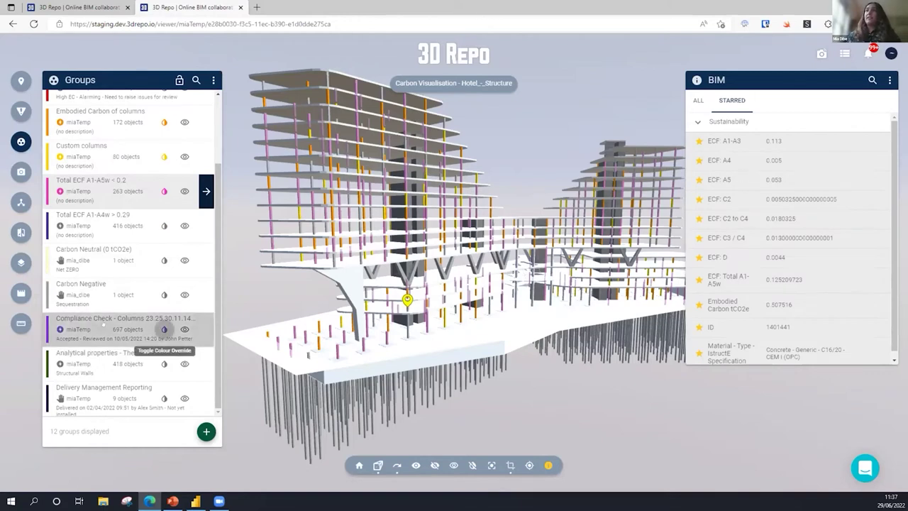
pyautogui.click(93, 321)
pyautogui.click(206, 328)
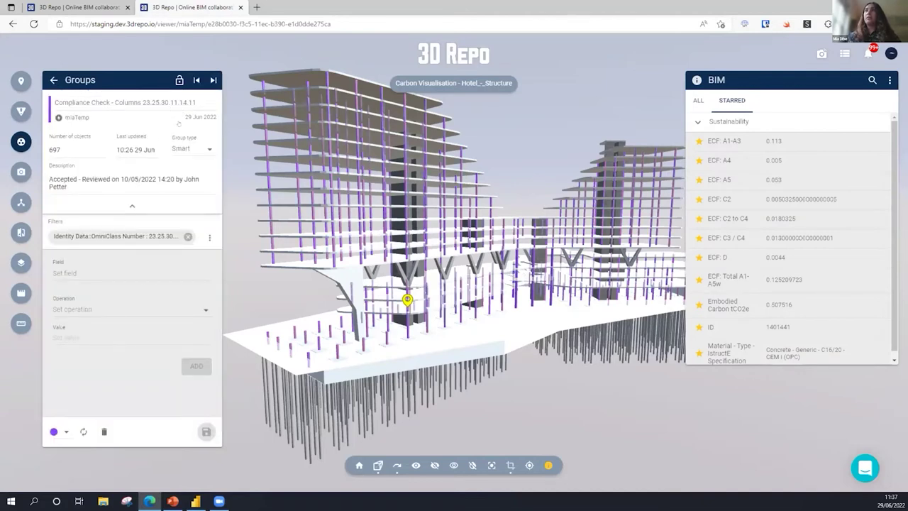
pyautogui.click(54, 80)
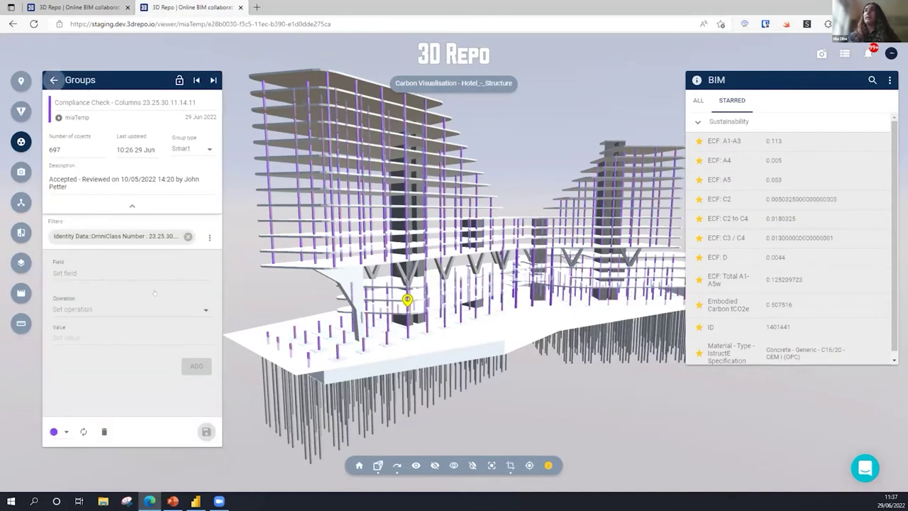
# Enable the colour override for the Carbon Neutral (0 tCO2e) and Embodied Carbon of floors groups.
pyautogui.scroll(-2, 132, 268)
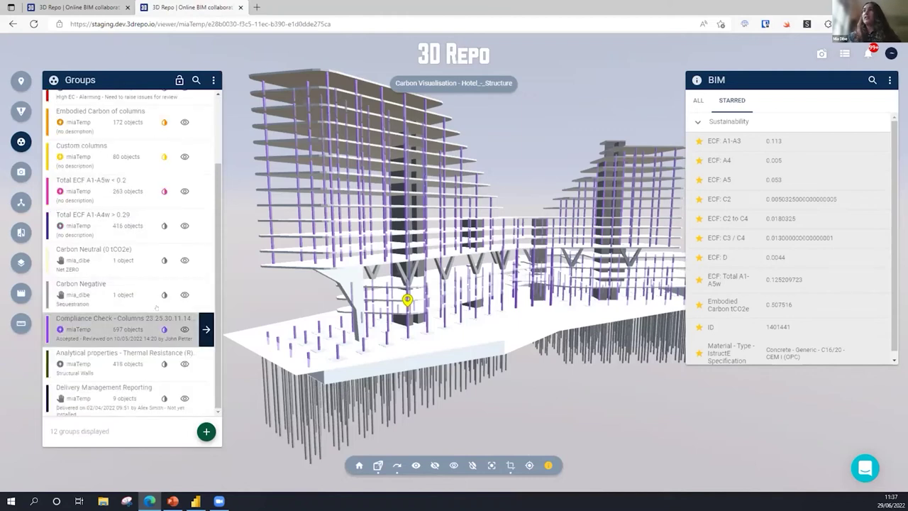
pyautogui.click(164, 260)
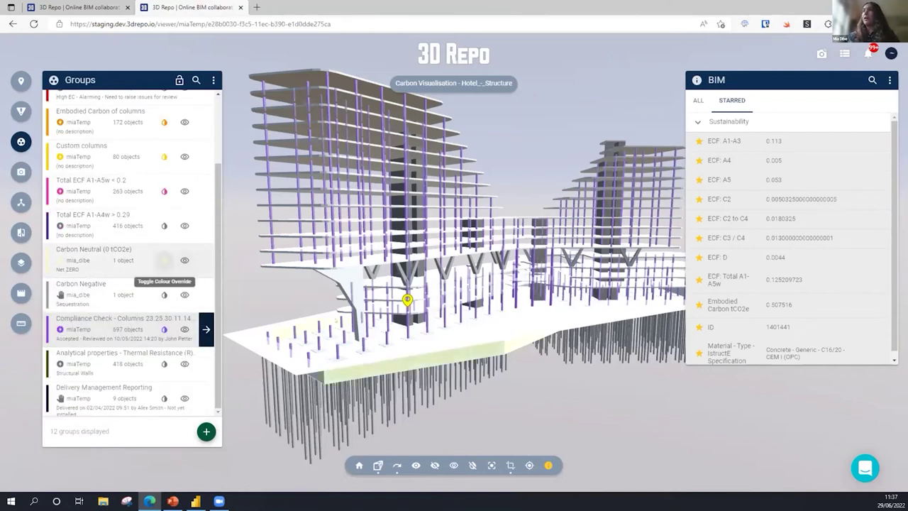
pyautogui.moveTo(408, 301); pyautogui.dragTo(447, 327)
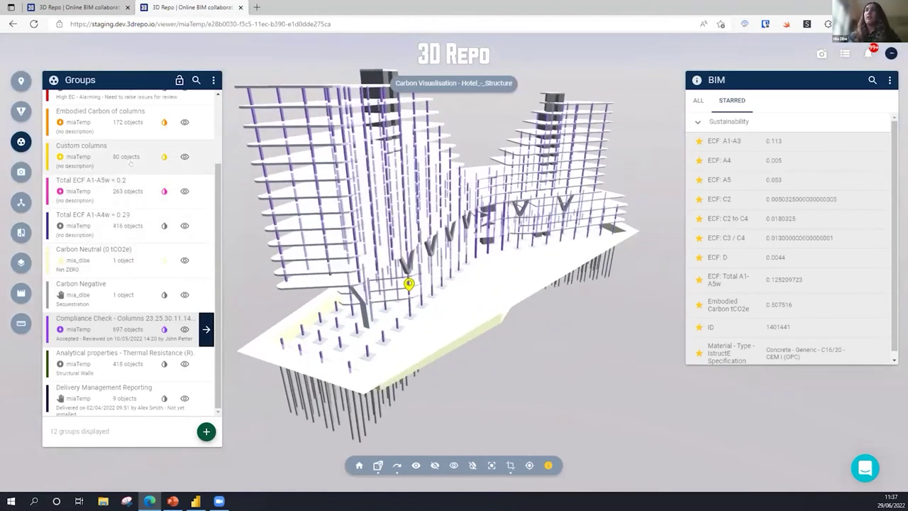
pyautogui.scroll(2, 127, 163)
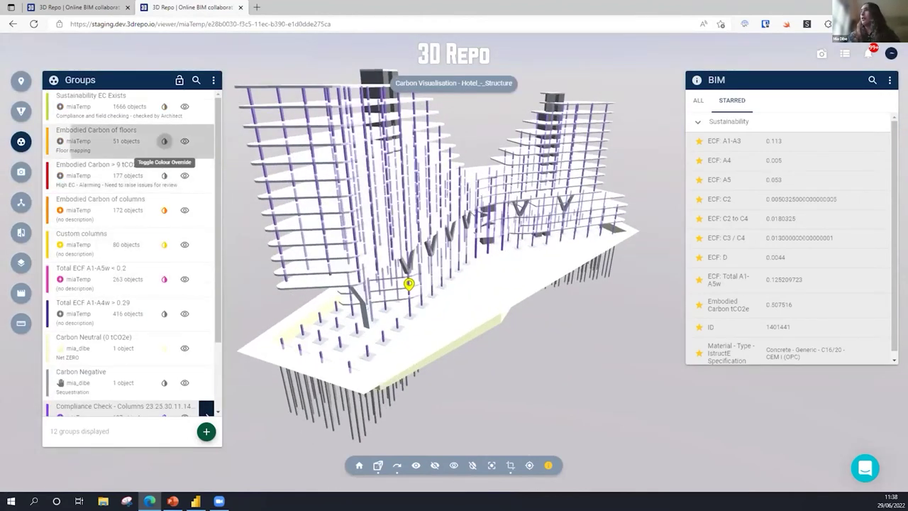
pyautogui.click(164, 140)
pyautogui.click(164, 140)
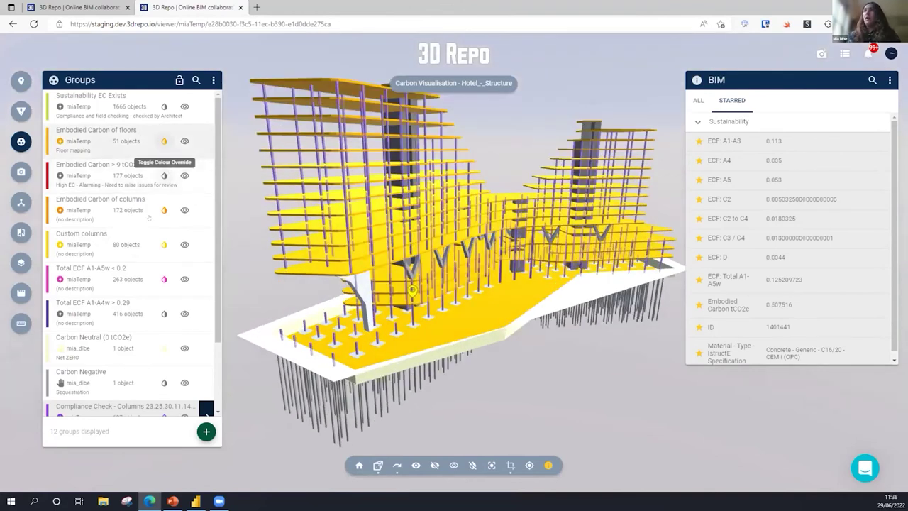
# Review the properties and marked-up screenshot of the issue about columns missing figures in the Sustainability report, and close the issue.
pyautogui.scroll(-2, 132, 308)
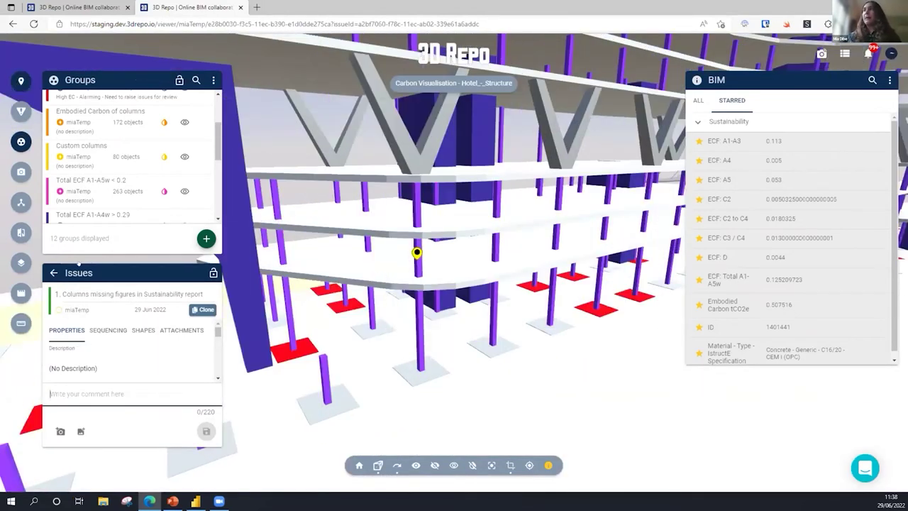
pyautogui.click(89, 323)
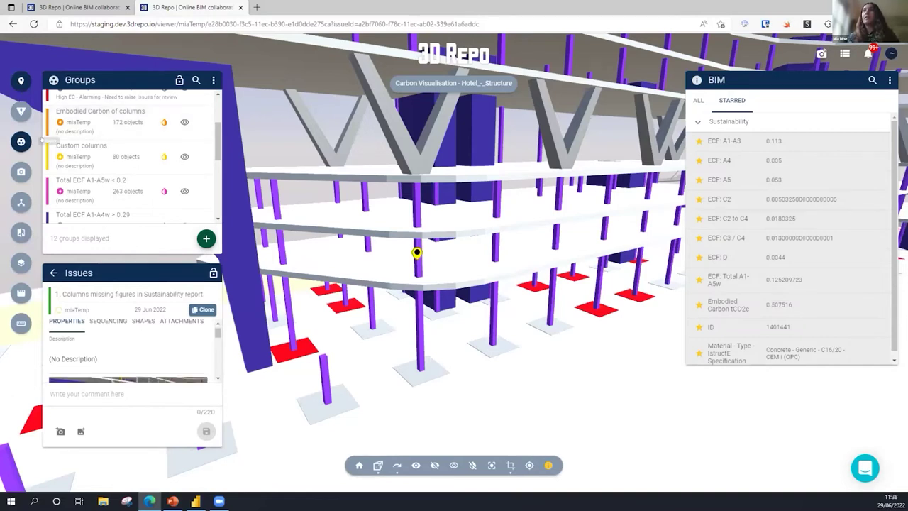
pyautogui.click(20, 141)
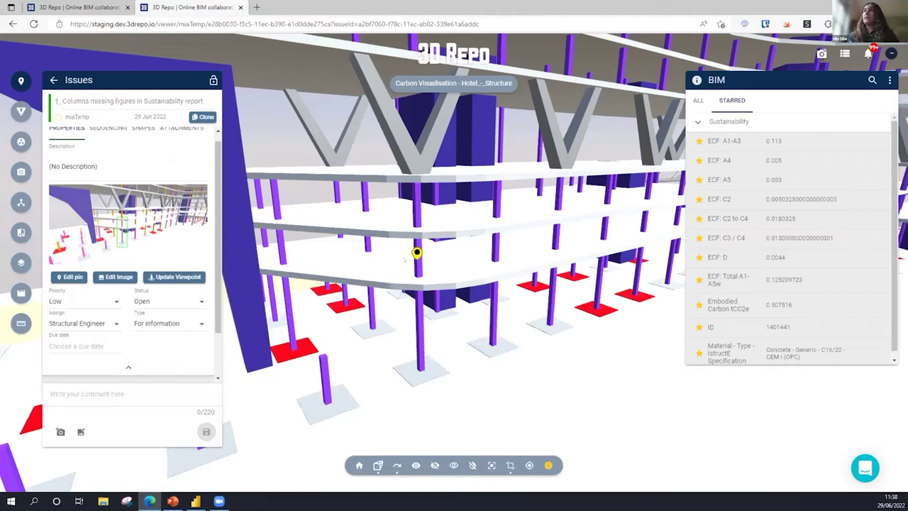
pyautogui.click(61, 432)
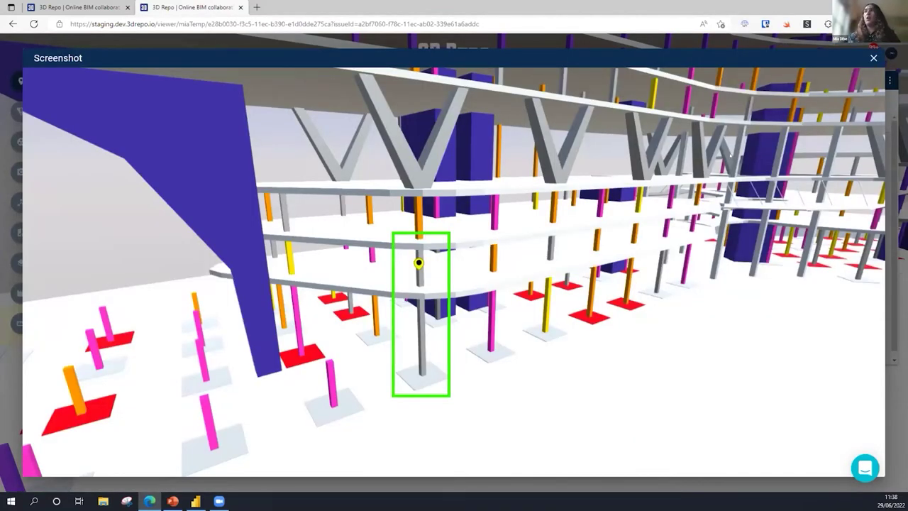
pyautogui.click(18, 73)
pyautogui.click(20, 81)
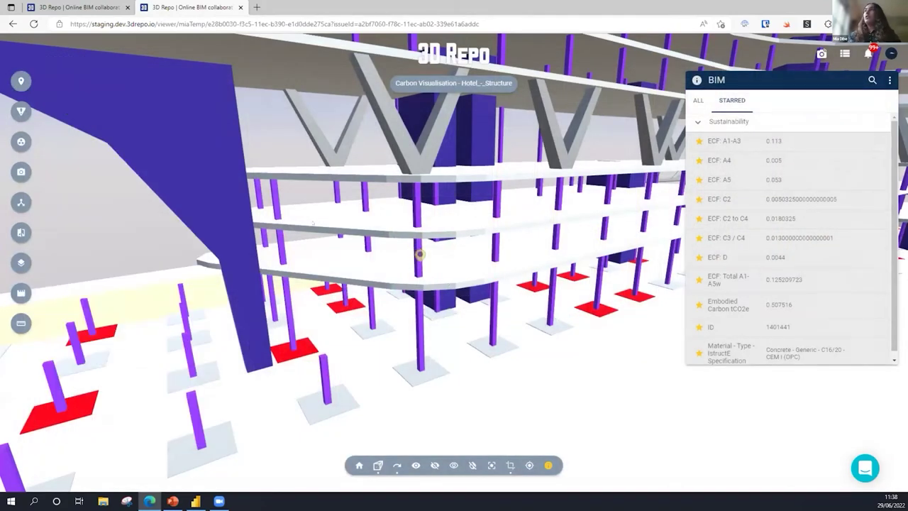
pyautogui.scroll(-3, 447, 281)
pyautogui.scroll(-3, 333, 293)
pyautogui.moveTo(333, 292); pyautogui.dragTo(85, 176)
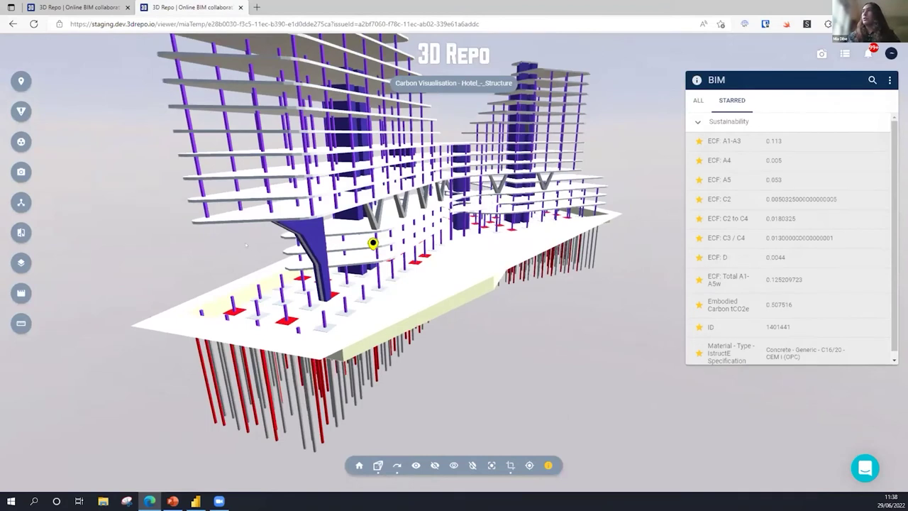
# Orbit around the hotel structure and recall the saved Perspective view.
pyautogui.moveTo(311, 237); pyautogui.dragTo(248, 163)
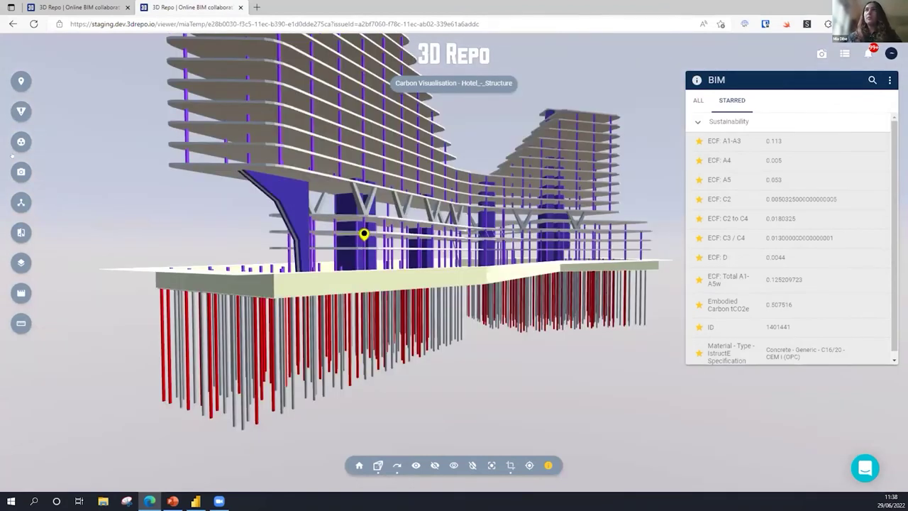
pyautogui.click(20, 172)
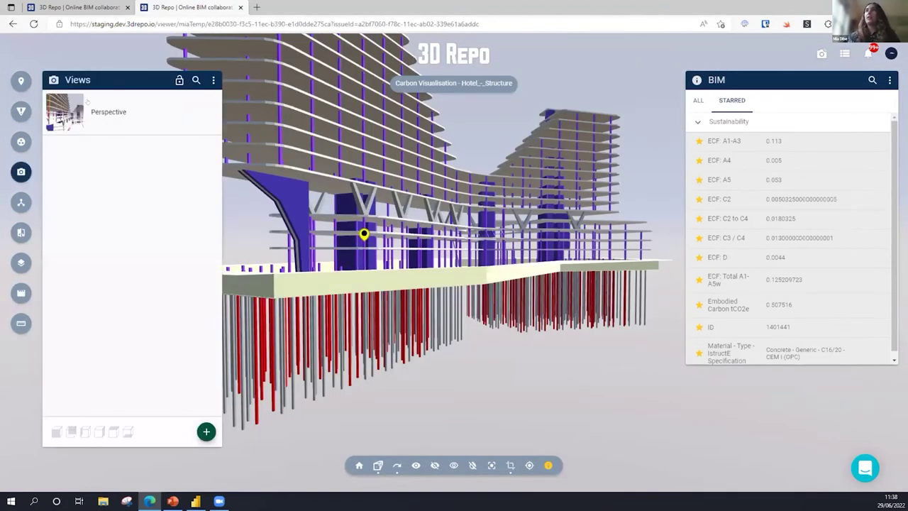
pyautogui.click(87, 102)
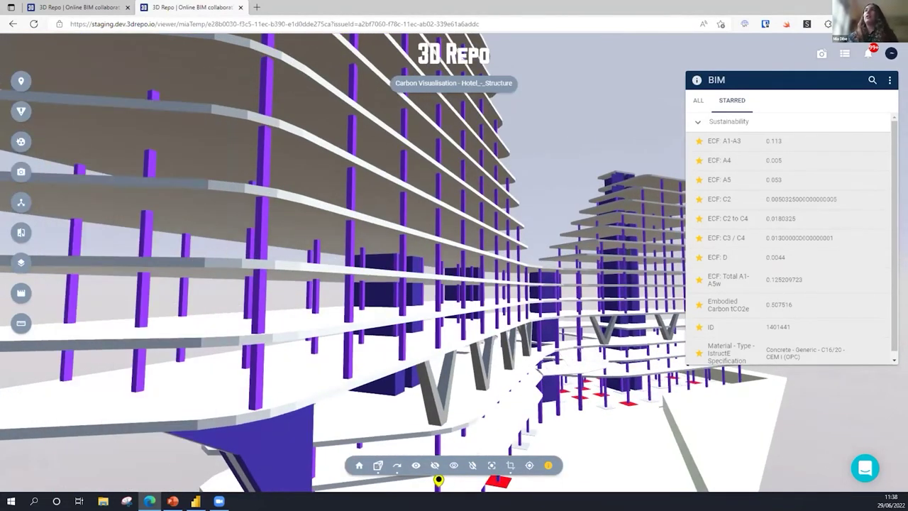
# Return to the group list and select a V-shaped support beneath the tower to check its material specification.
pyautogui.click(21, 142)
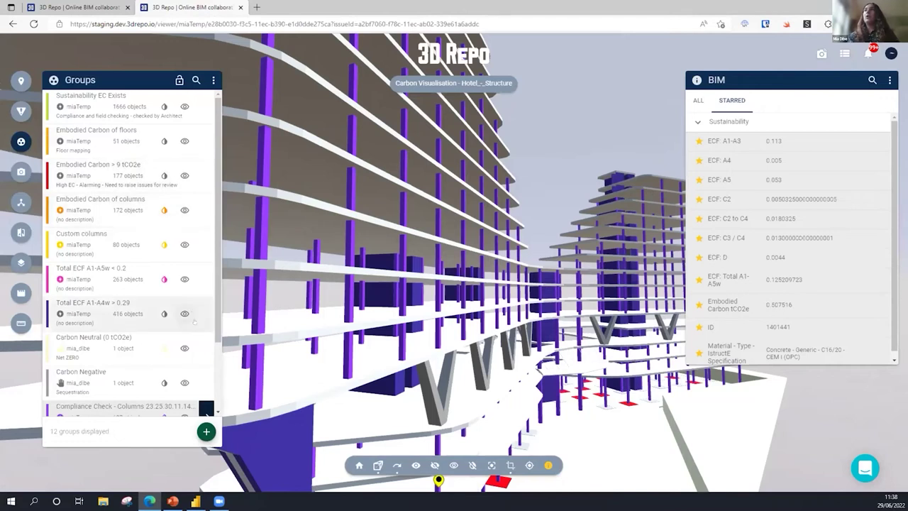
pyautogui.scroll(-1, 170, 333)
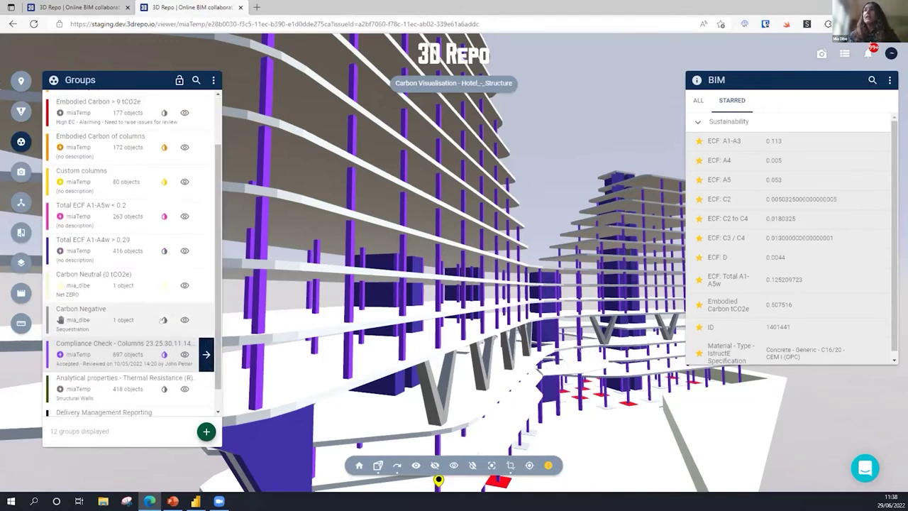
pyautogui.scroll(-3, 373, 273)
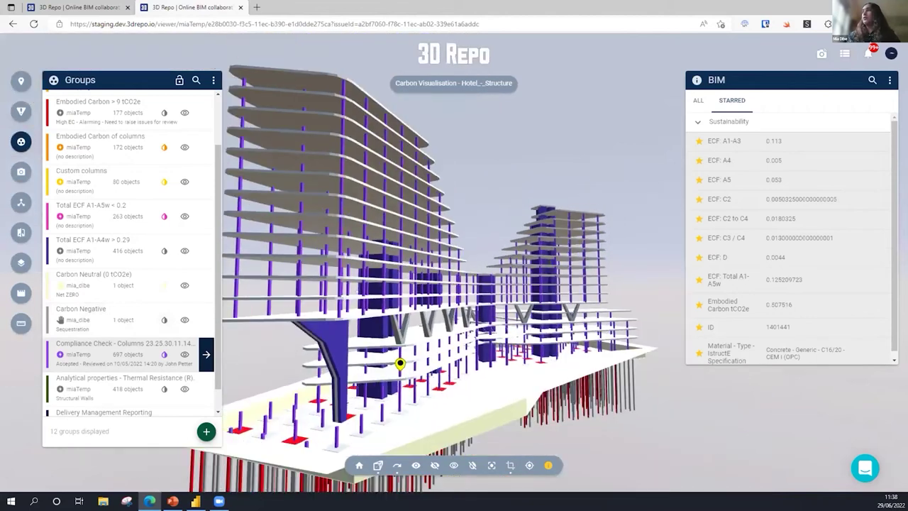
pyautogui.moveTo(373, 274); pyautogui.dragTo(350, 291)
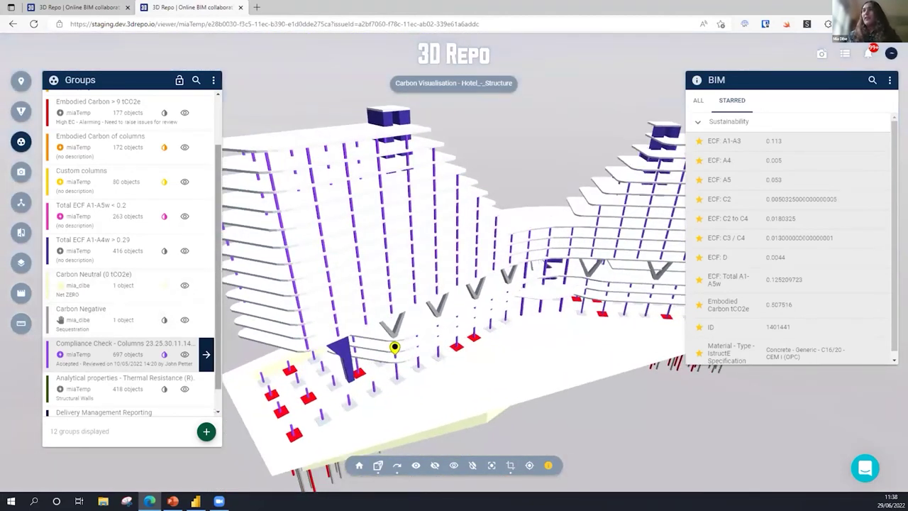
pyautogui.scroll(-1, 132, 283)
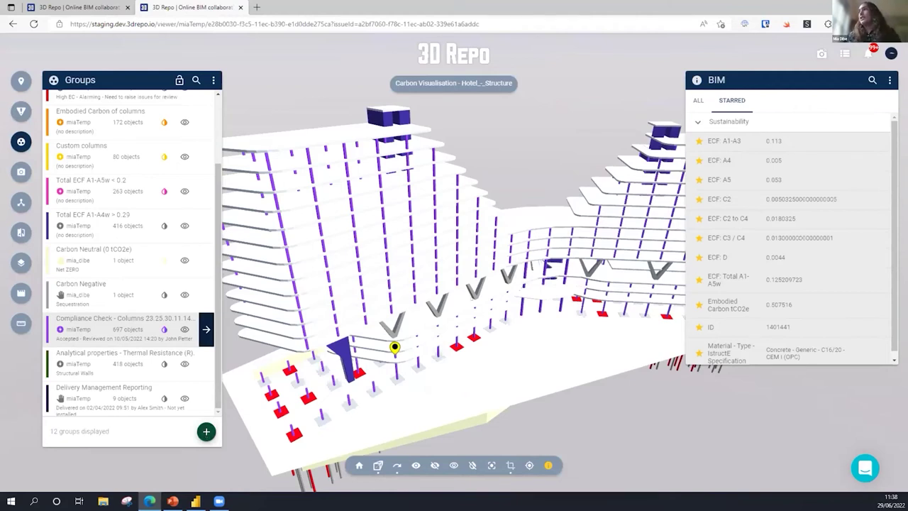
pyautogui.click(470, 291)
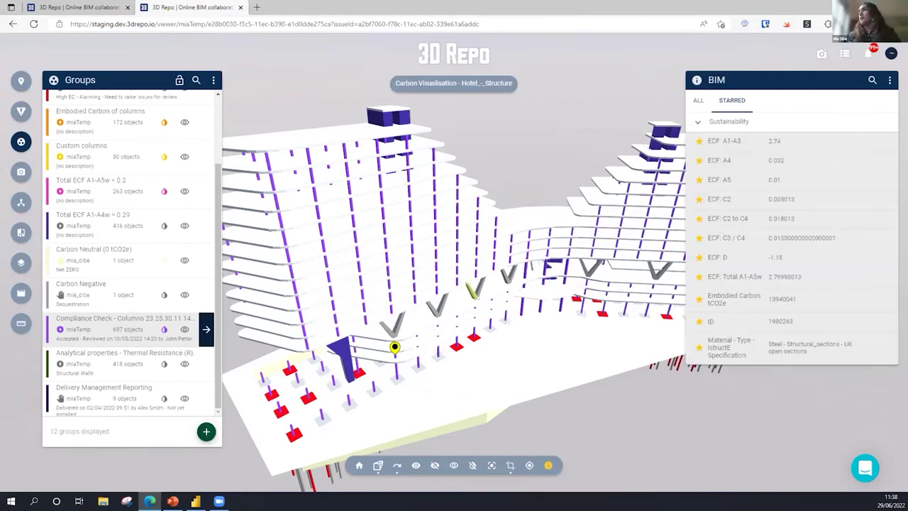
pyautogui.moveTo(765, 339)
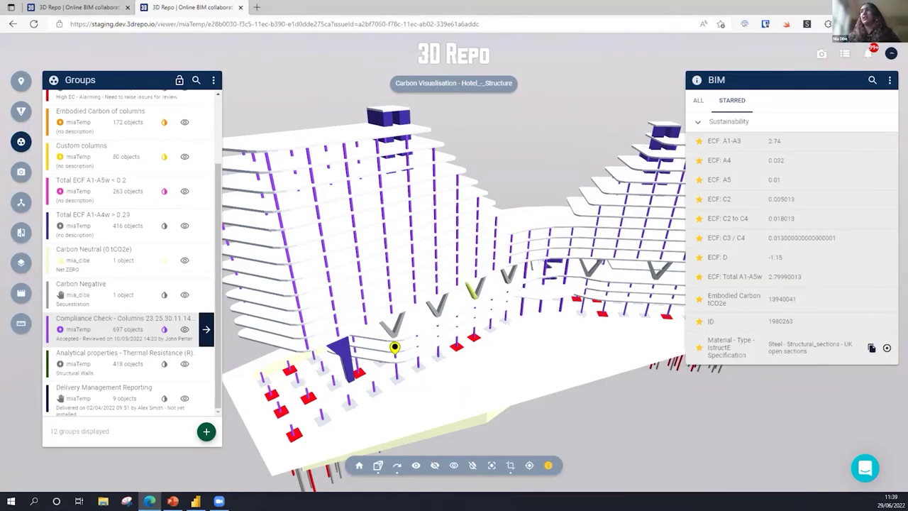
# Create a new group named "Material specs" and set its group type to Smart.
pyautogui.click(206, 432)
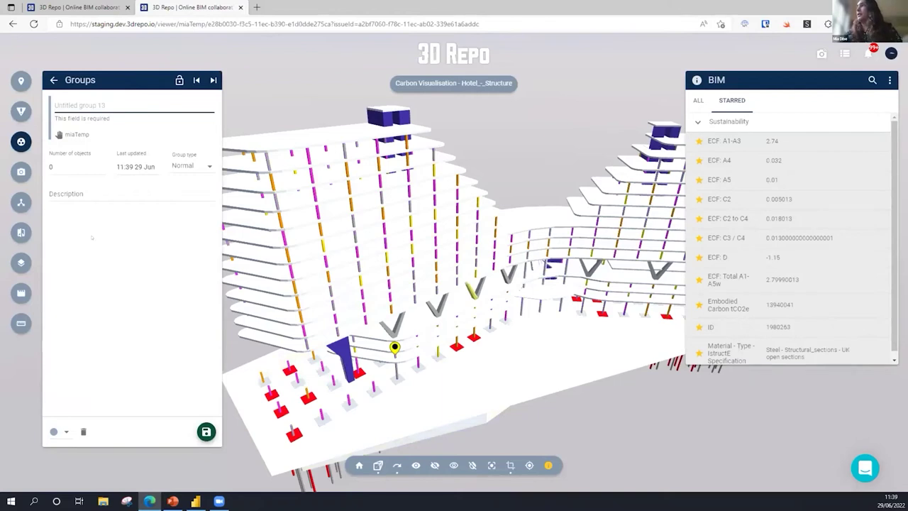
pyautogui.write('M')
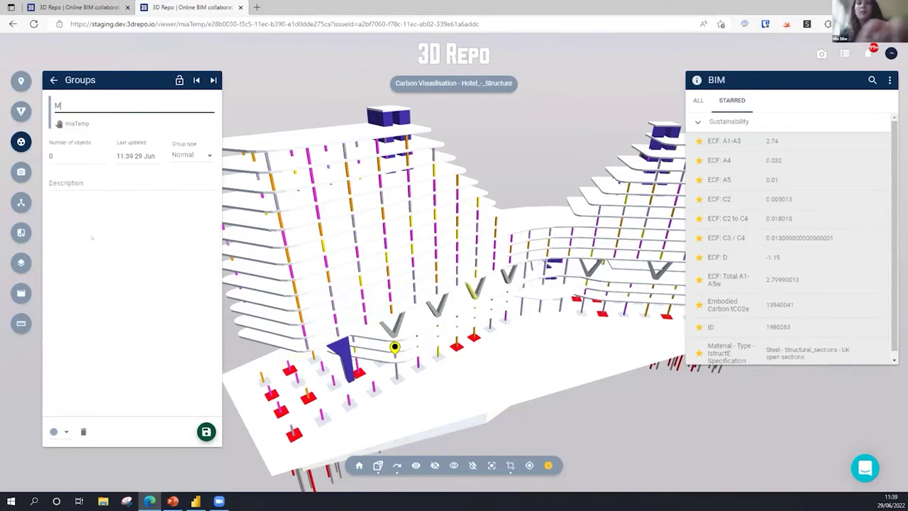
pyautogui.write('aterial specs')
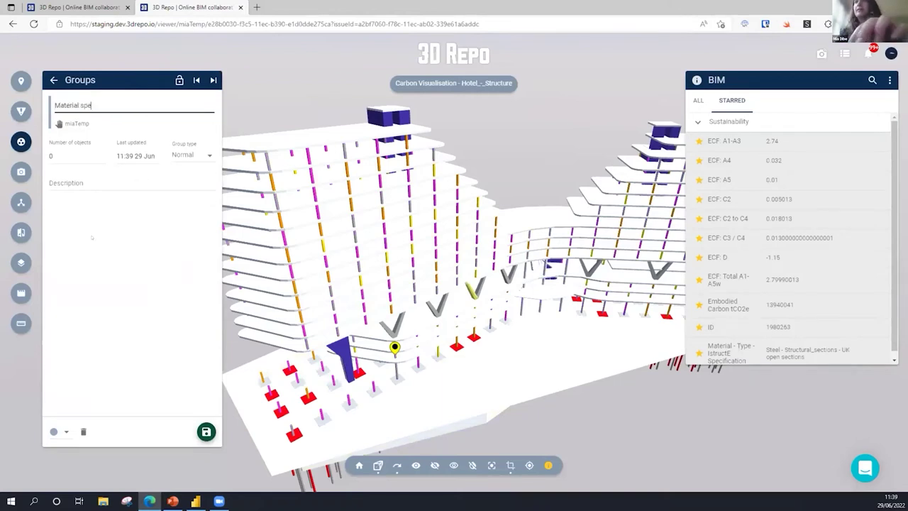
pyautogui.click(178, 158)
pyautogui.click(186, 176)
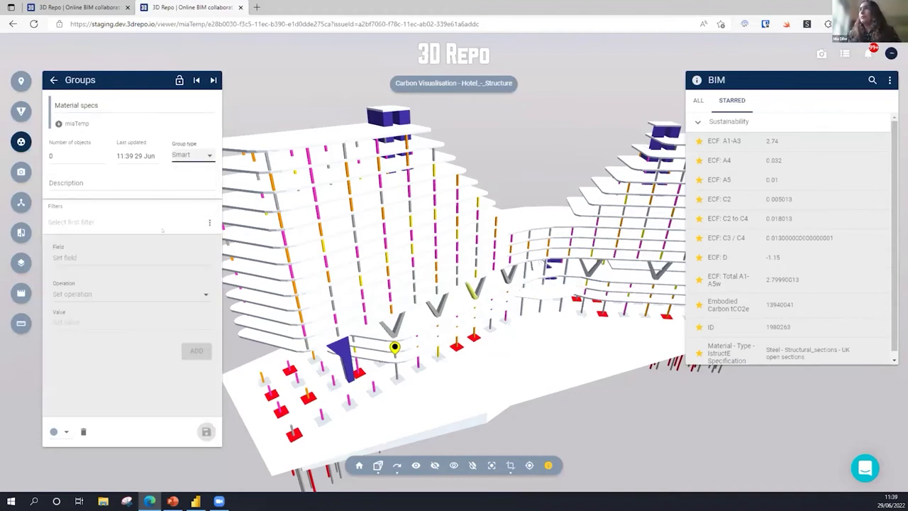
# Copy the support's Material - Type - IstructE Specification property as a filter into the group, check its value, and save the group.
pyautogui.scroll(-1, 873, 352)
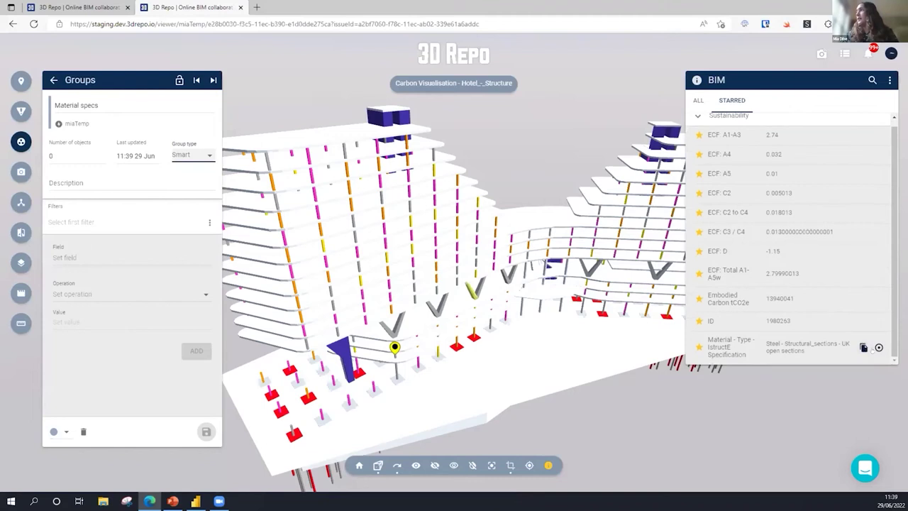
pyautogui.click(863, 347)
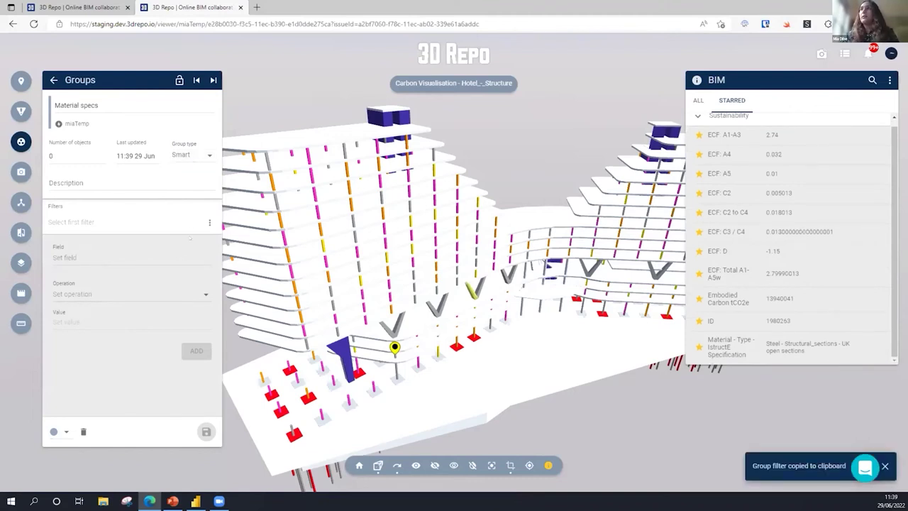
pyautogui.click(208, 223)
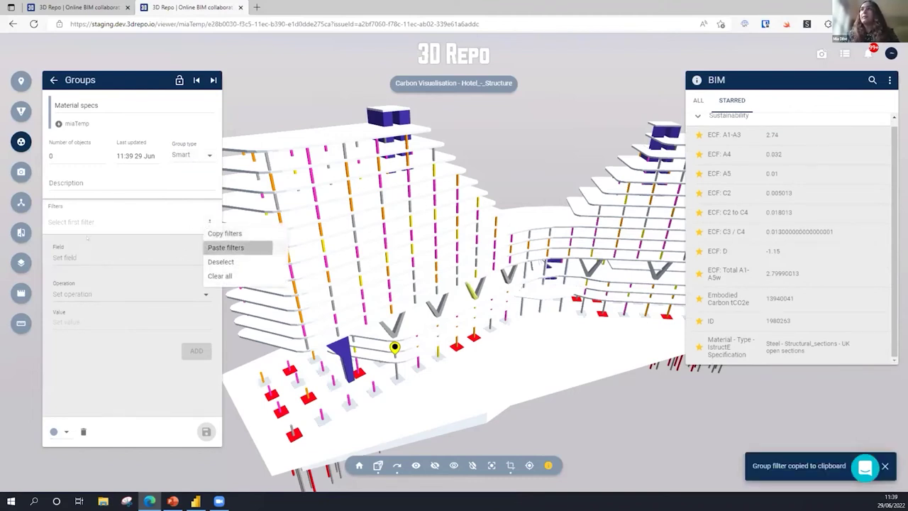
pyautogui.click(238, 245)
pyautogui.hotkey('ctrl', 'v')
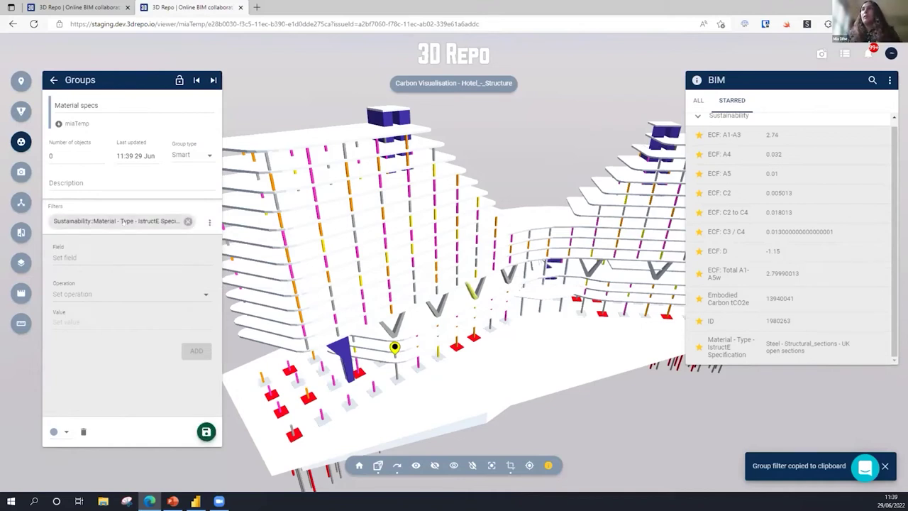
pyautogui.click(87, 220)
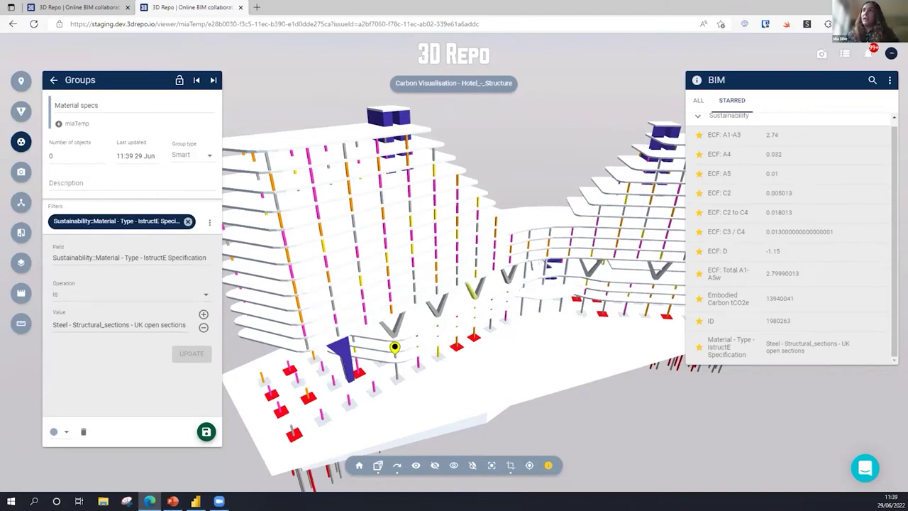
pyautogui.click(205, 431)
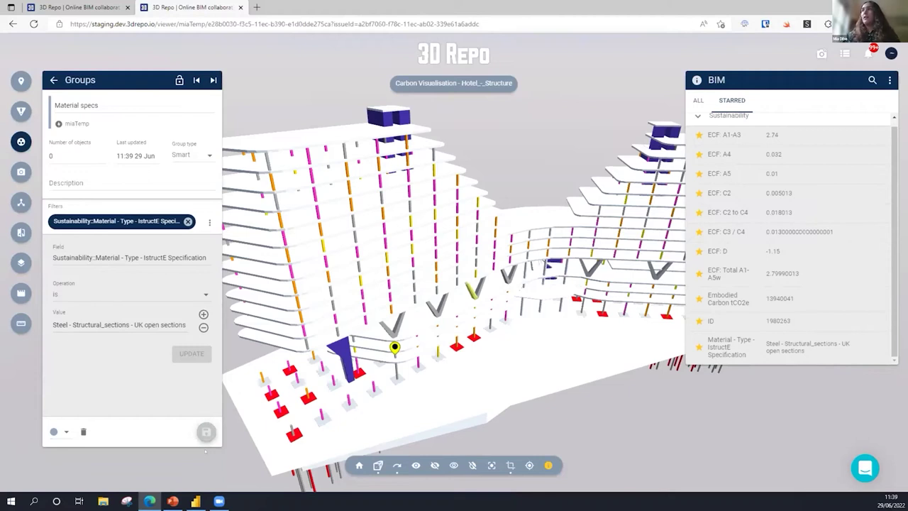
pyautogui.click(53, 80)
# Enable the colour override for the Material specs group and inspect its coloured members in the model.
pyautogui.scroll(-2, 170, 325)
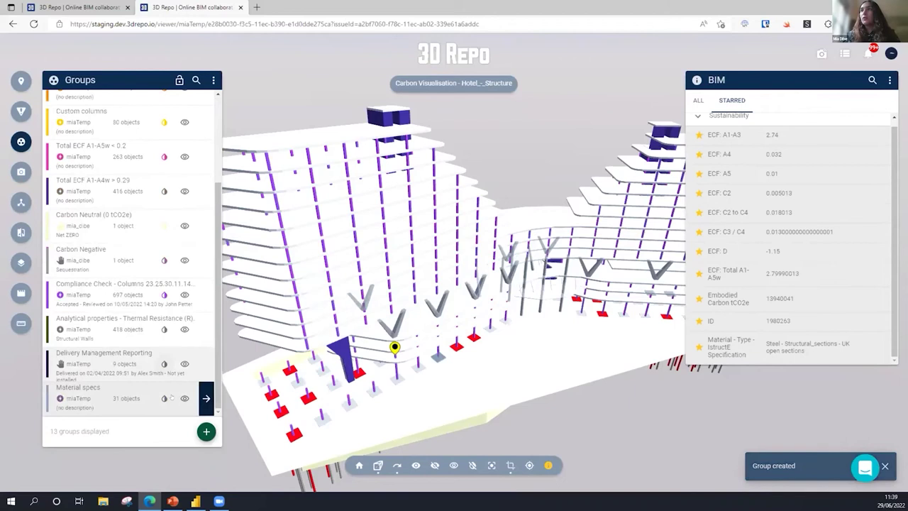
pyautogui.click(163, 399)
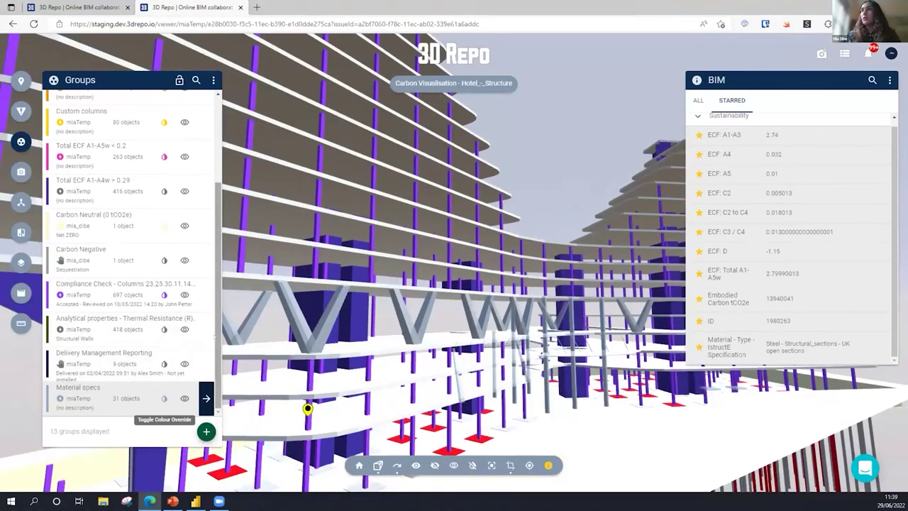
pyautogui.moveTo(218, 337)
pyautogui.mouseDown()
pyautogui.moveTo(217, 328)
pyautogui.moveTo(217, 338)
pyautogui.mouseUp()
pyautogui.scroll(-2, 382, 240)
pyautogui.scroll(-3, 381, 240)
pyautogui.moveTo(382, 239); pyautogui.dragTo(382, 306)
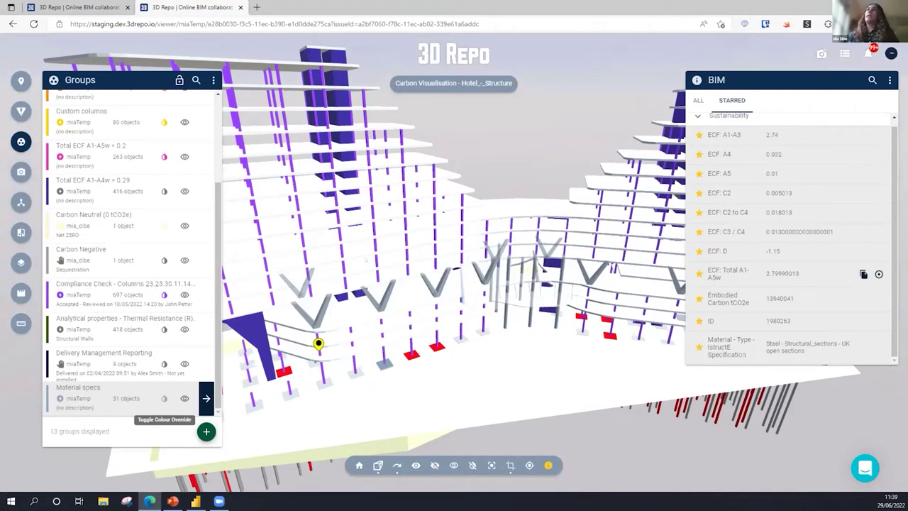
# Review the group list's management options, such as export, import and override all.
pyautogui.scroll(4, 164, 398)
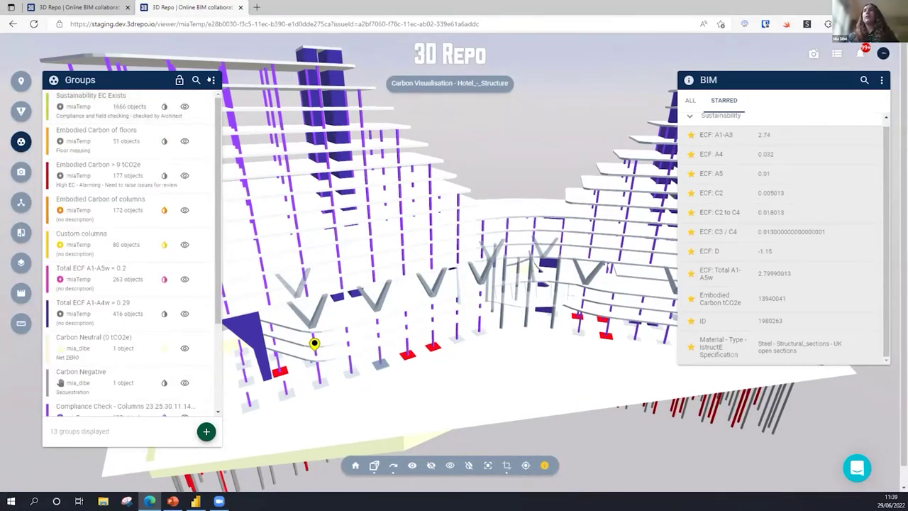
pyautogui.click(212, 80)
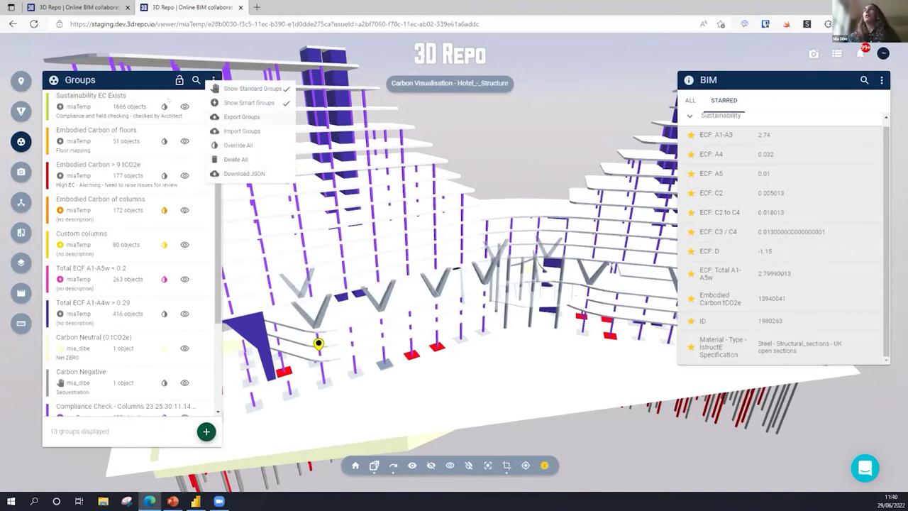
pyautogui.click(147, 84)
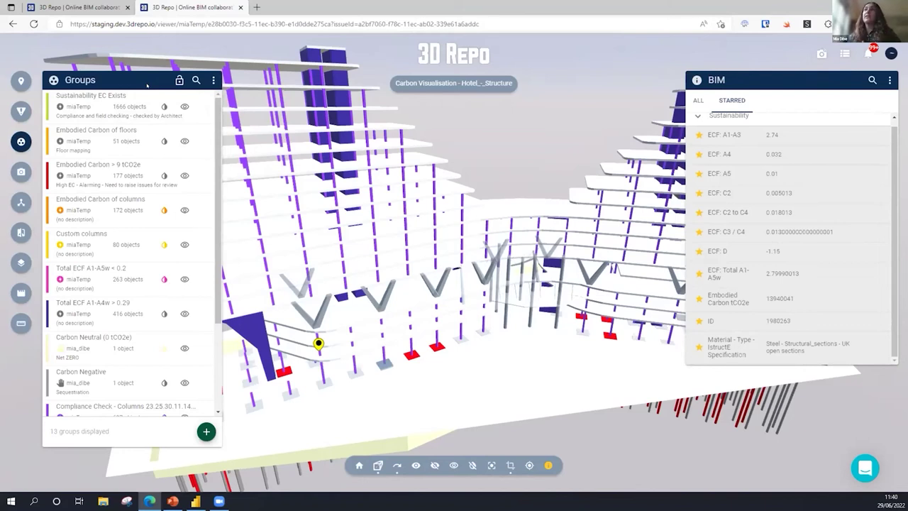